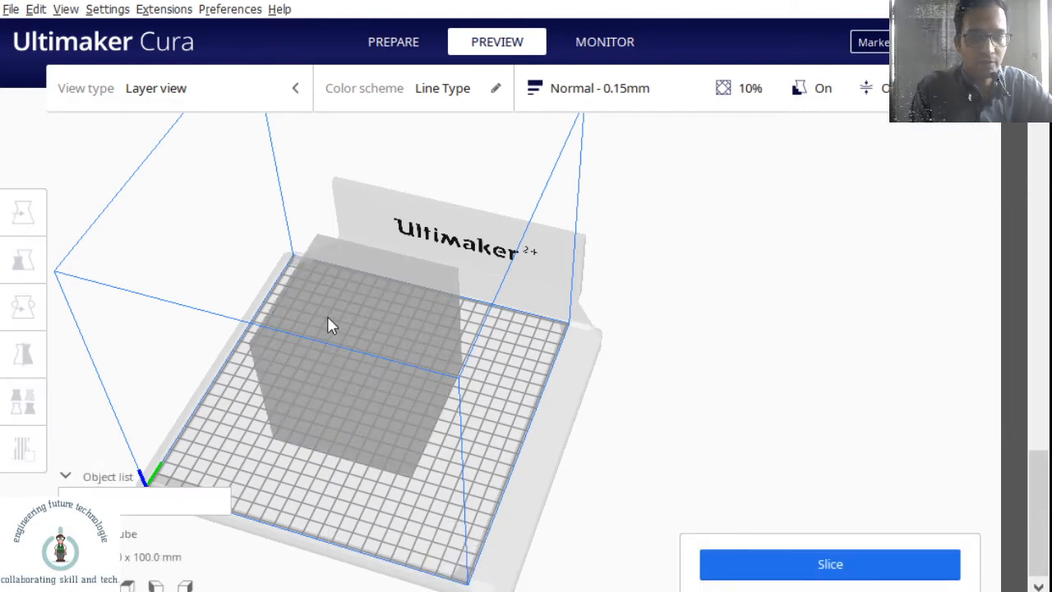
Select the cube, expand the Infill section of the print settings and open the Infill Pattern choices for viewing
click(313, 387)
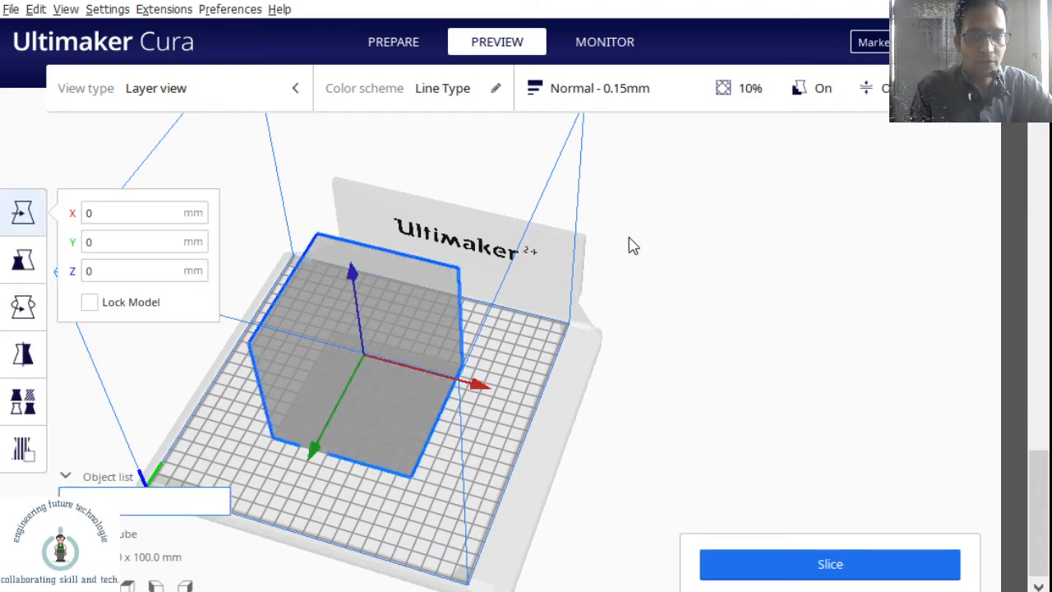
click(670, 93)
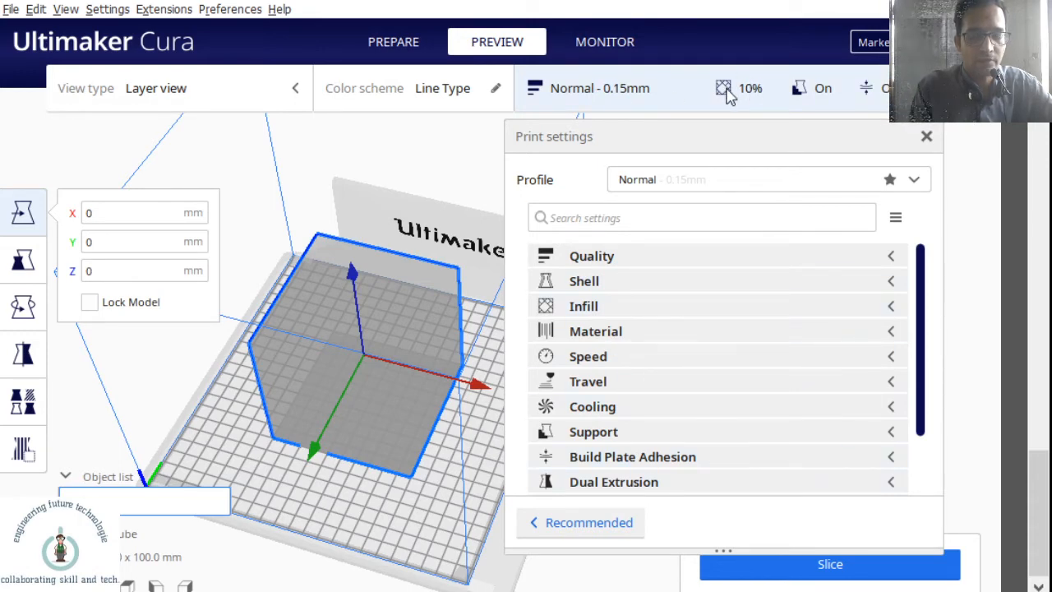
click(588, 309)
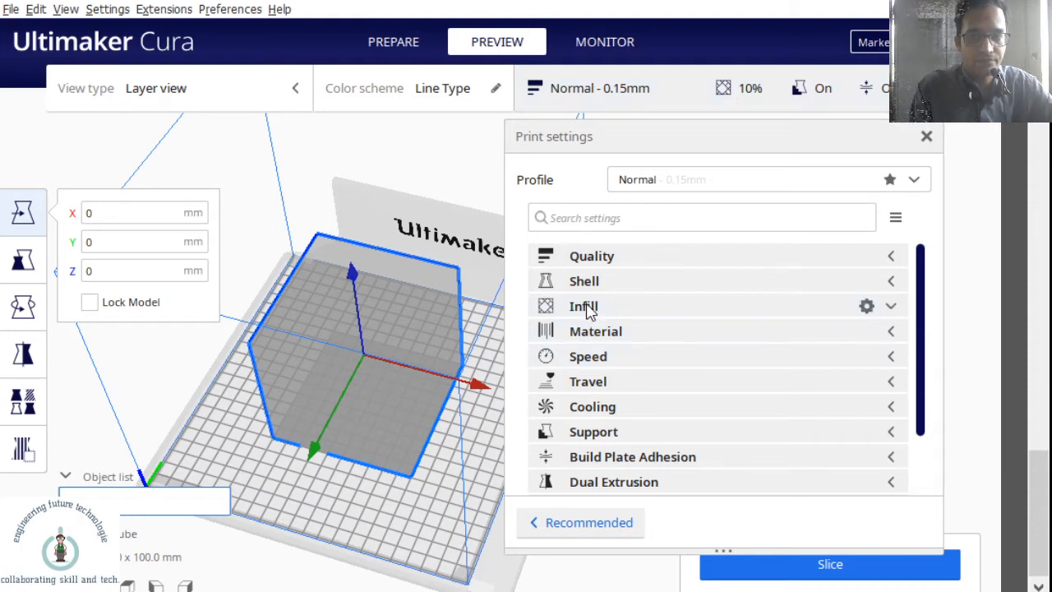
click(892, 309)
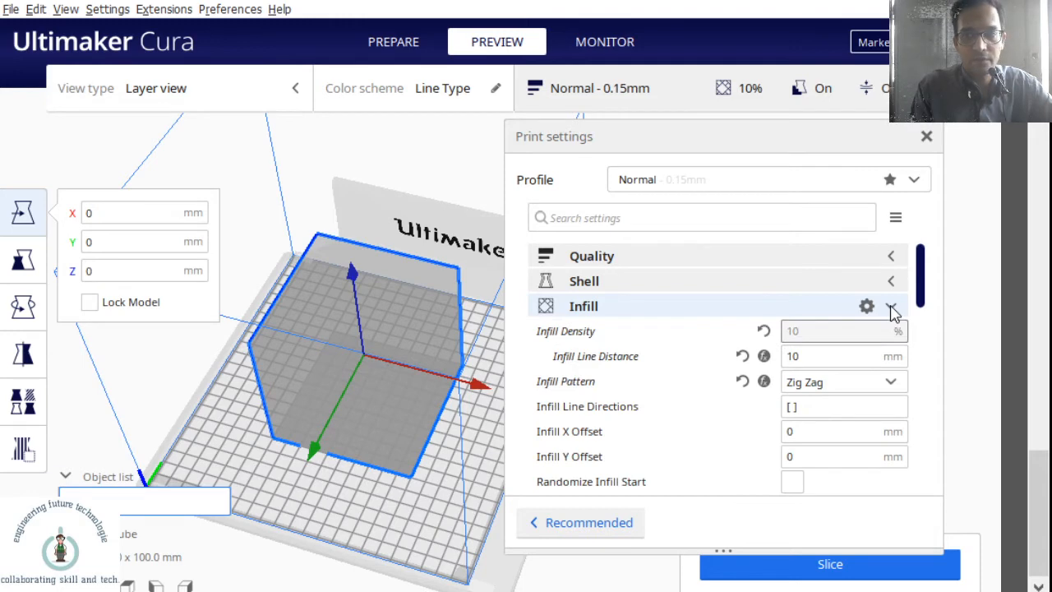
drag(923, 289, 922, 305)
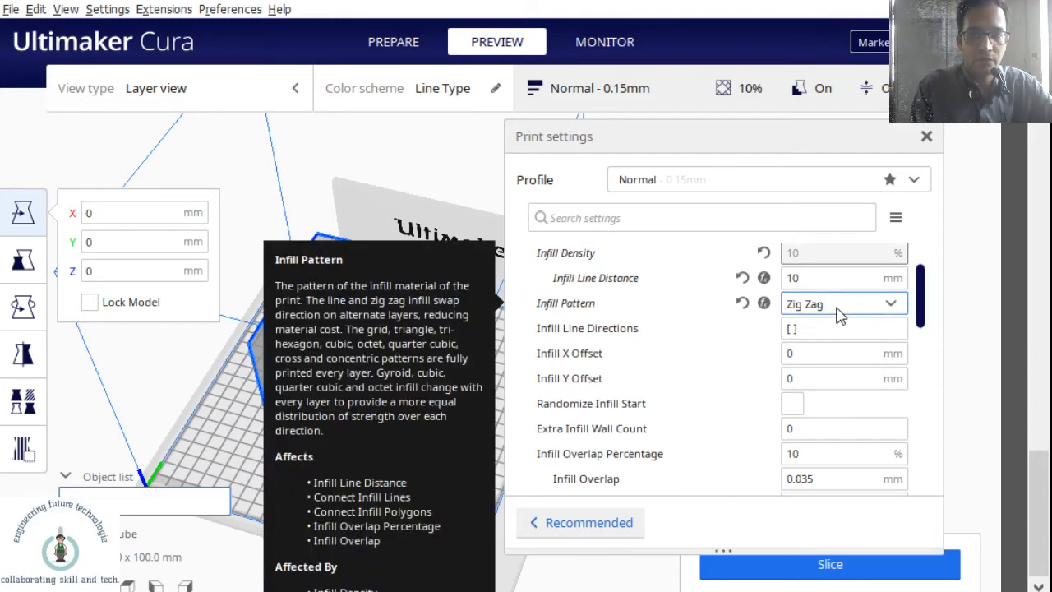
click(836, 309)
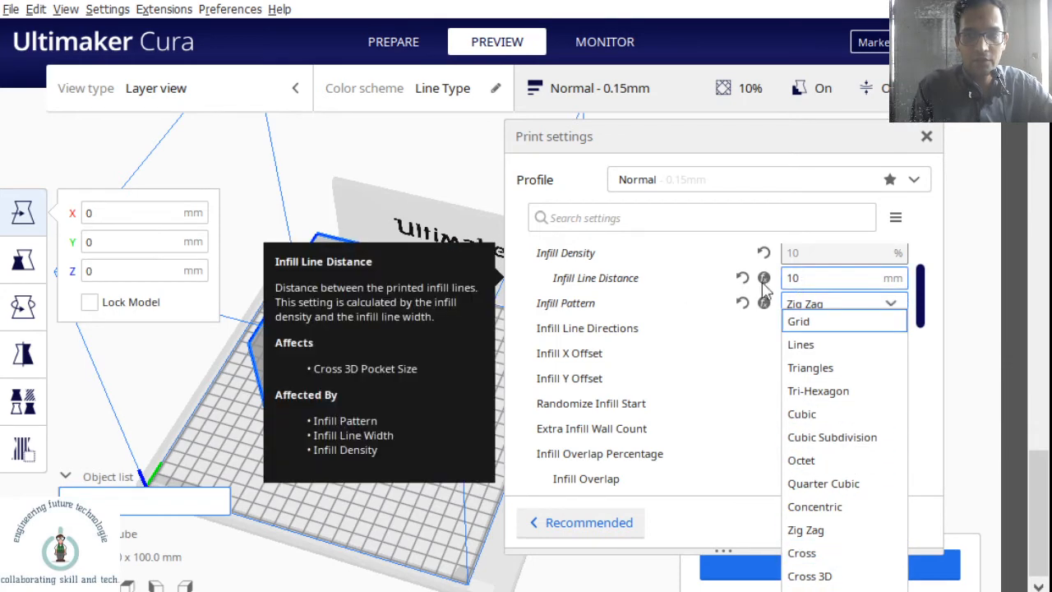
Set the Infill Line Distance to 20 mm and slice the cube
double_click(801, 279)
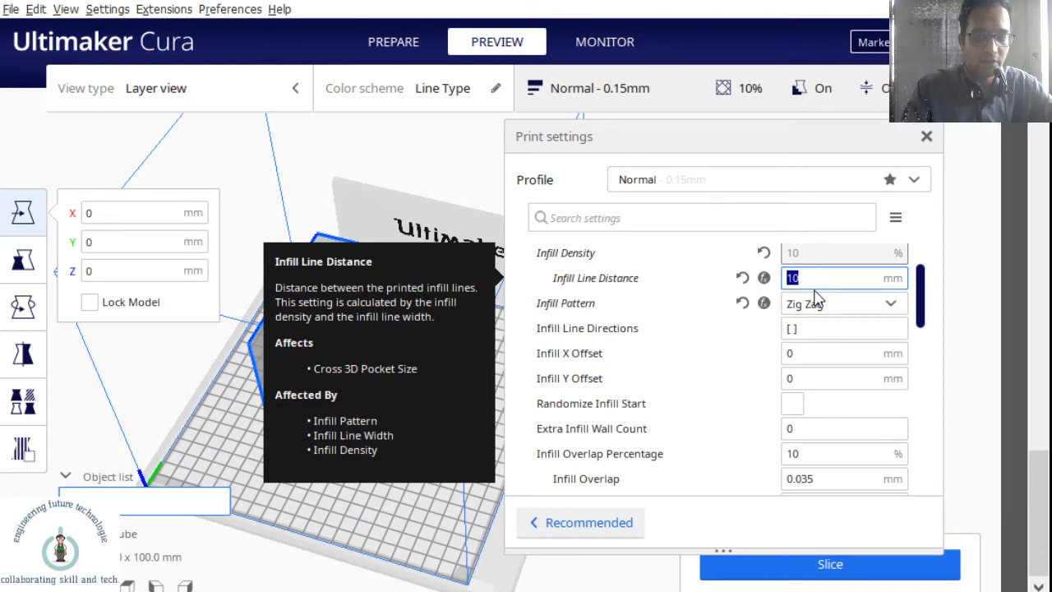
text(2)
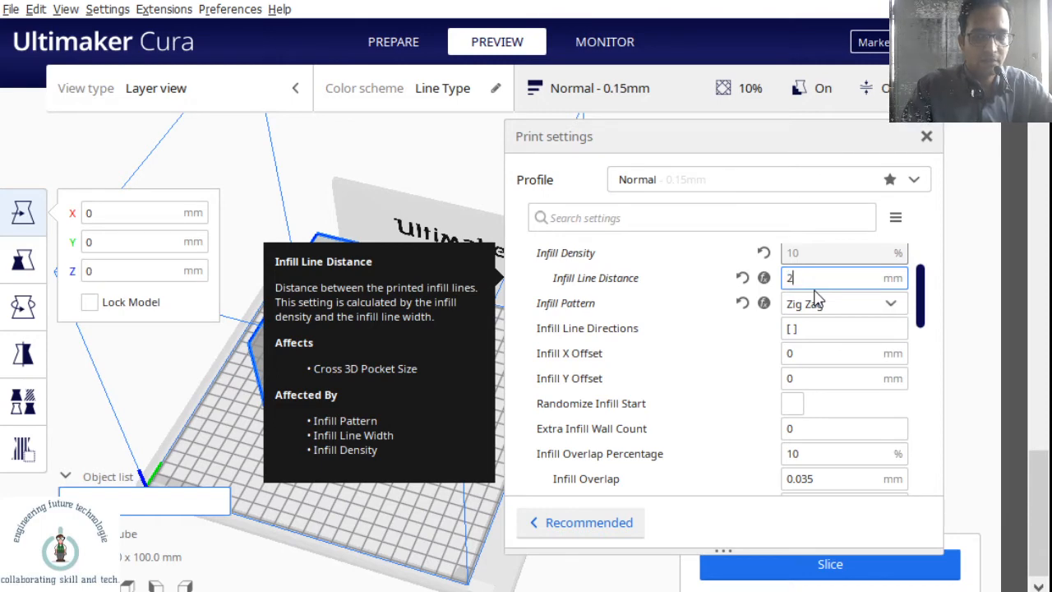
text(0)
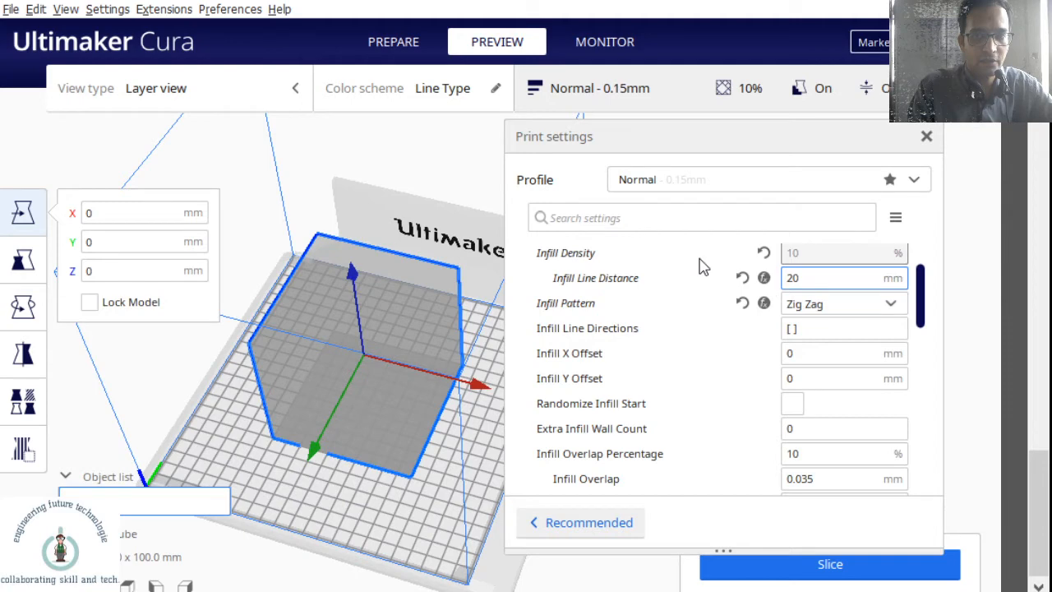
click(824, 277)
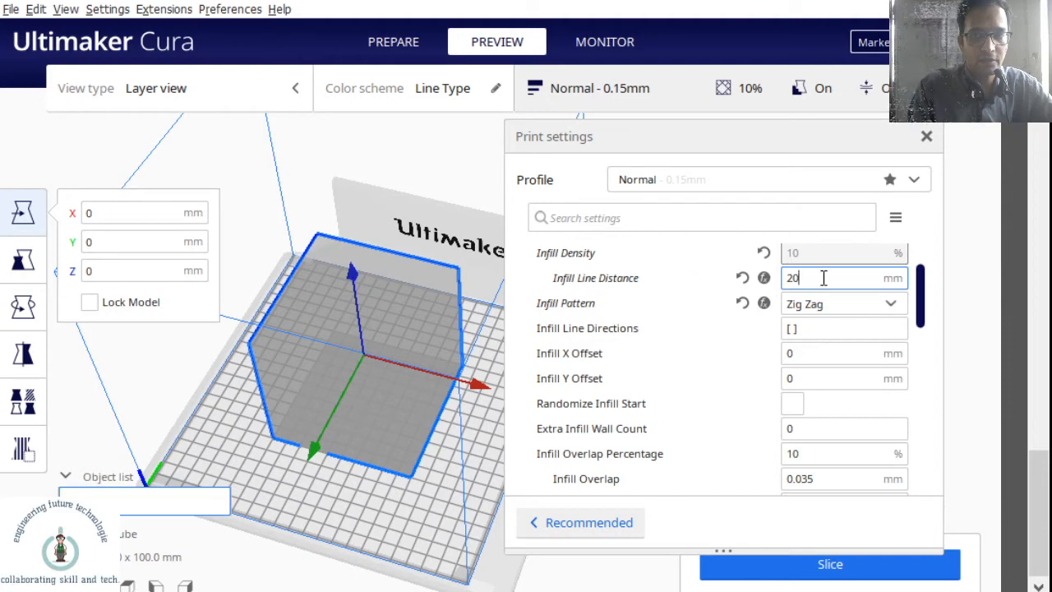
click(781, 574)
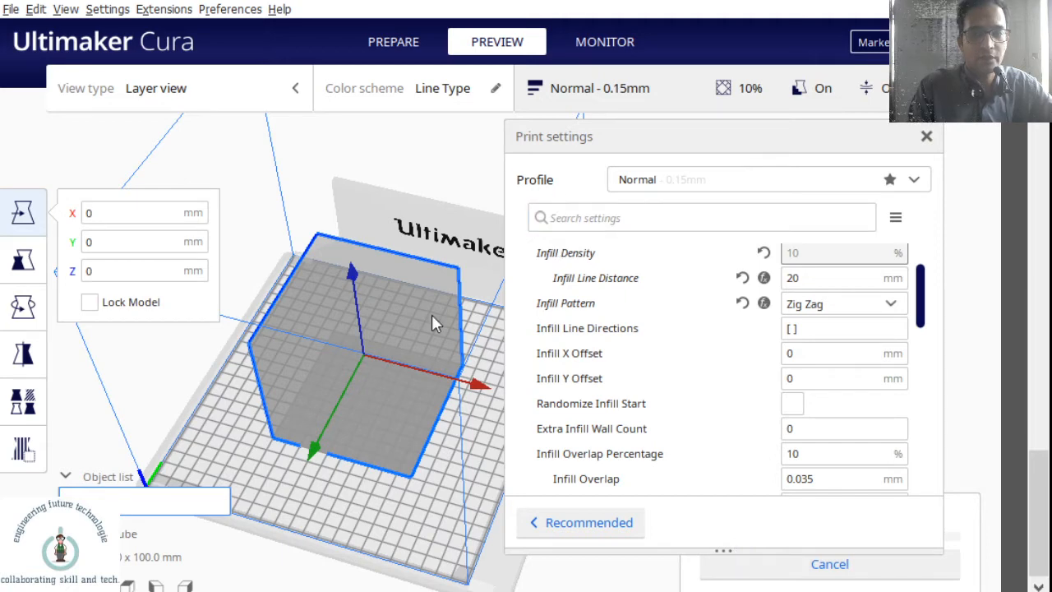
click(635, 86)
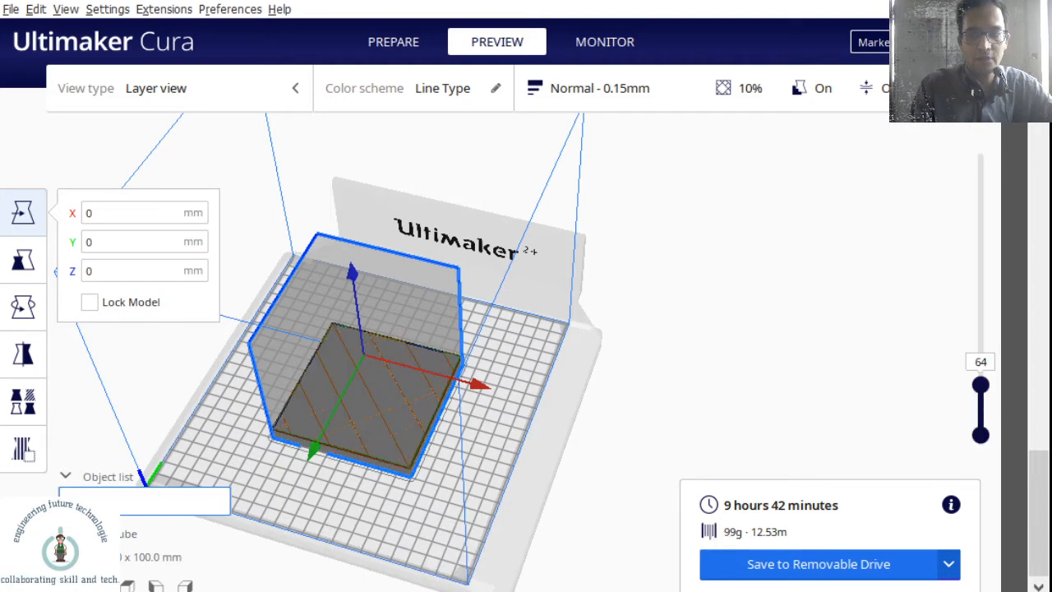
Examine the Zig Zag infill of the sliced cube at several layer heights and from above
drag(980, 385, 996, 352)
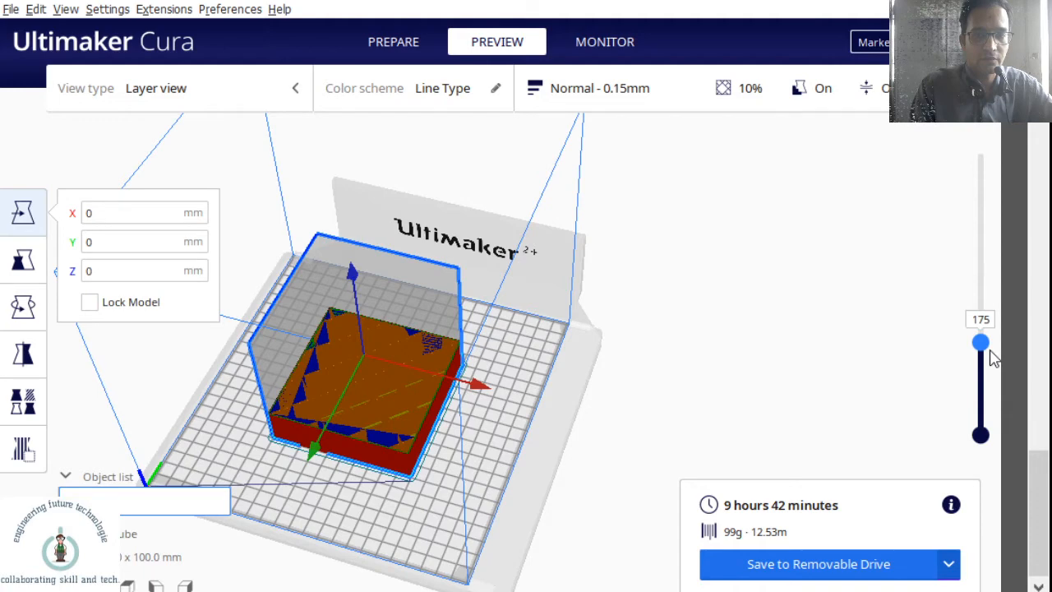
drag(990, 351, 990, 371)
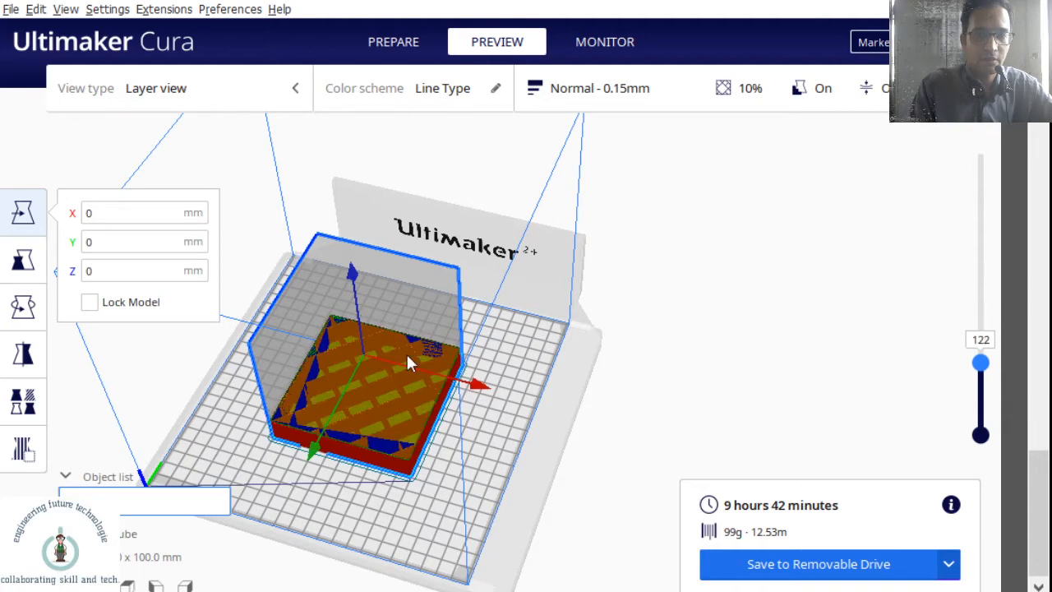
click(726, 95)
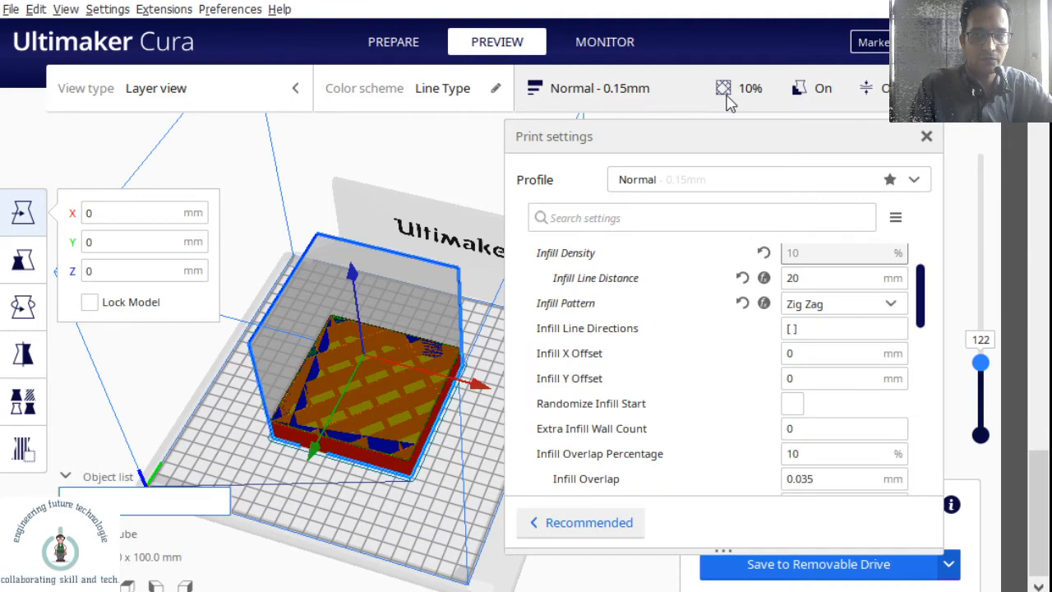
click(610, 85)
drag(979, 365, 980, 389)
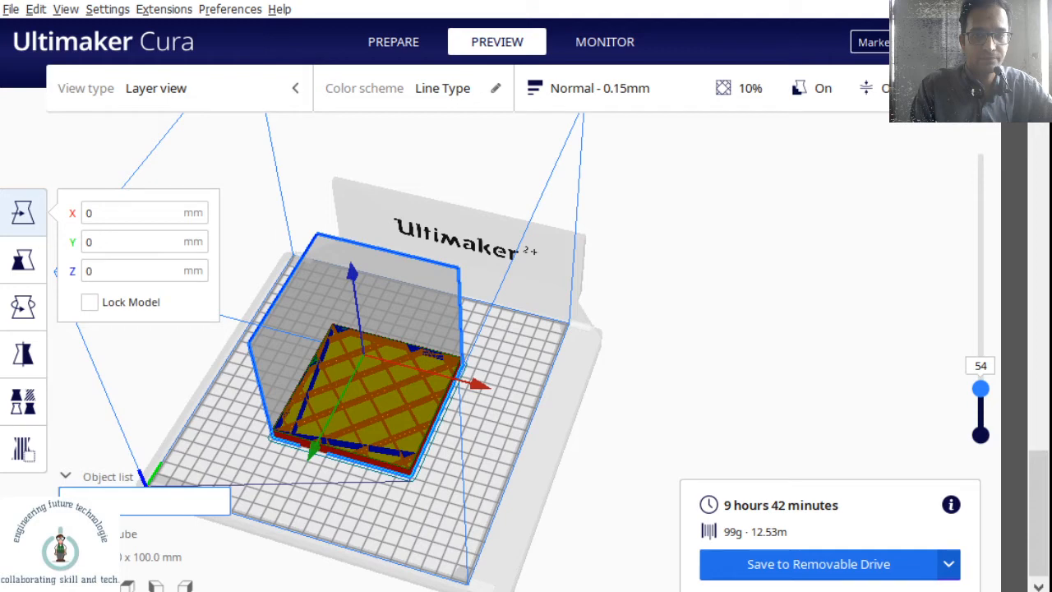
drag(981, 389, 980, 180)
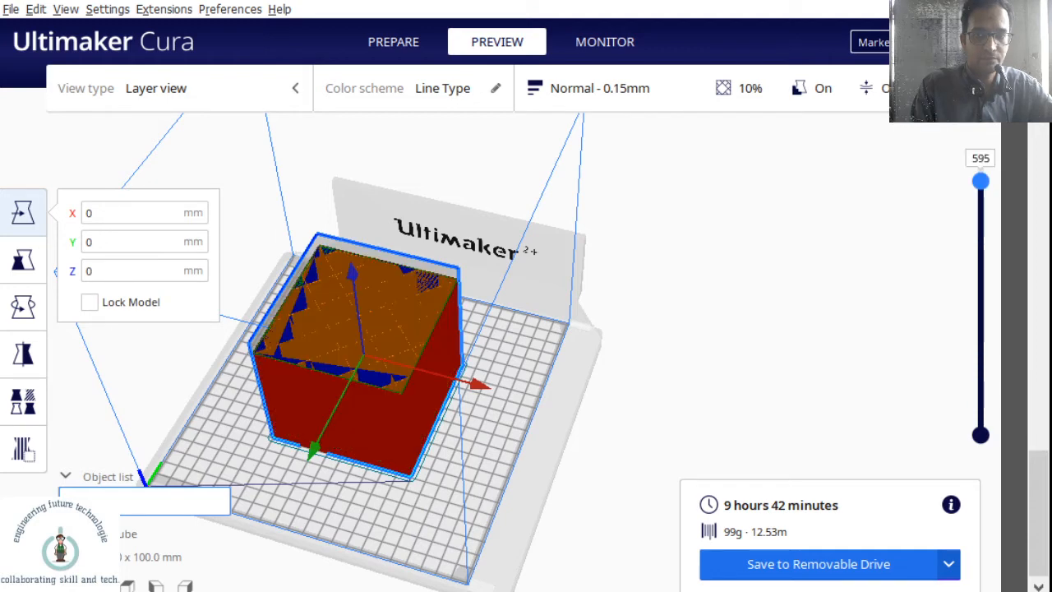
drag(981, 181, 980, 308)
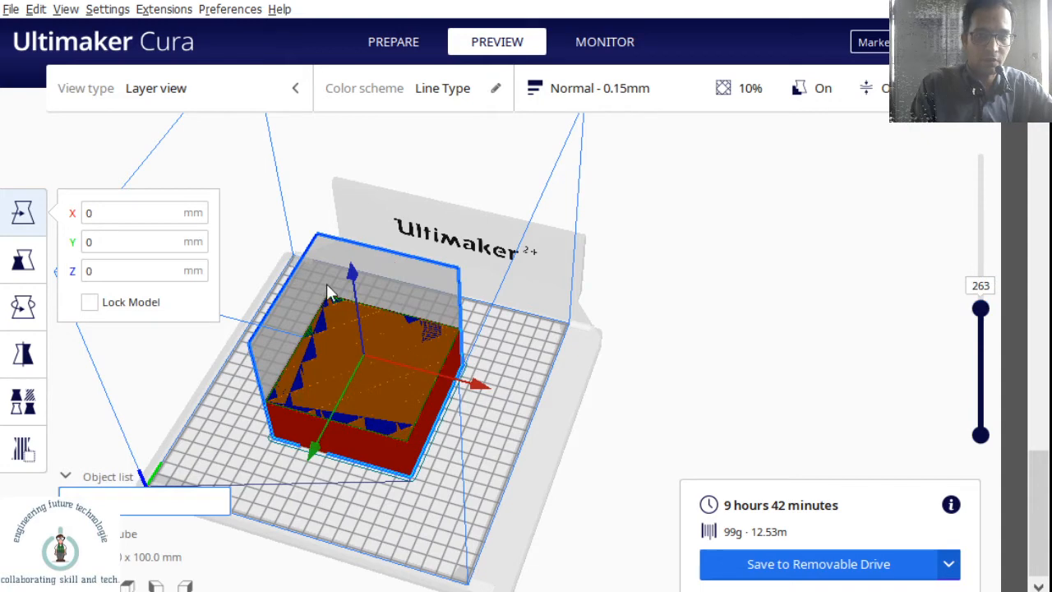
right_drag(327, 292, 335, 355)
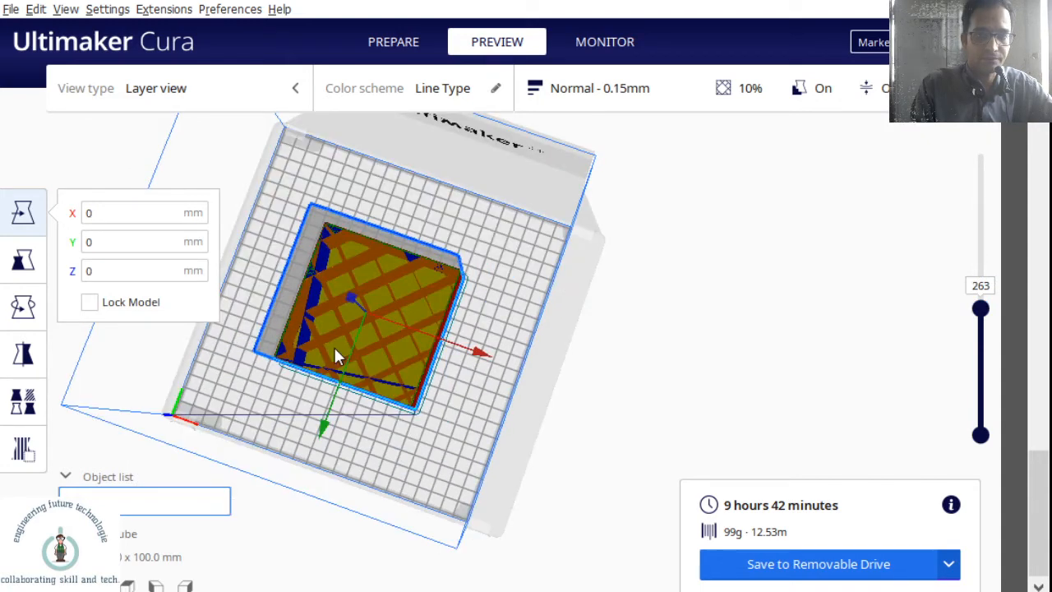
right_drag(335, 349, 482, 380)
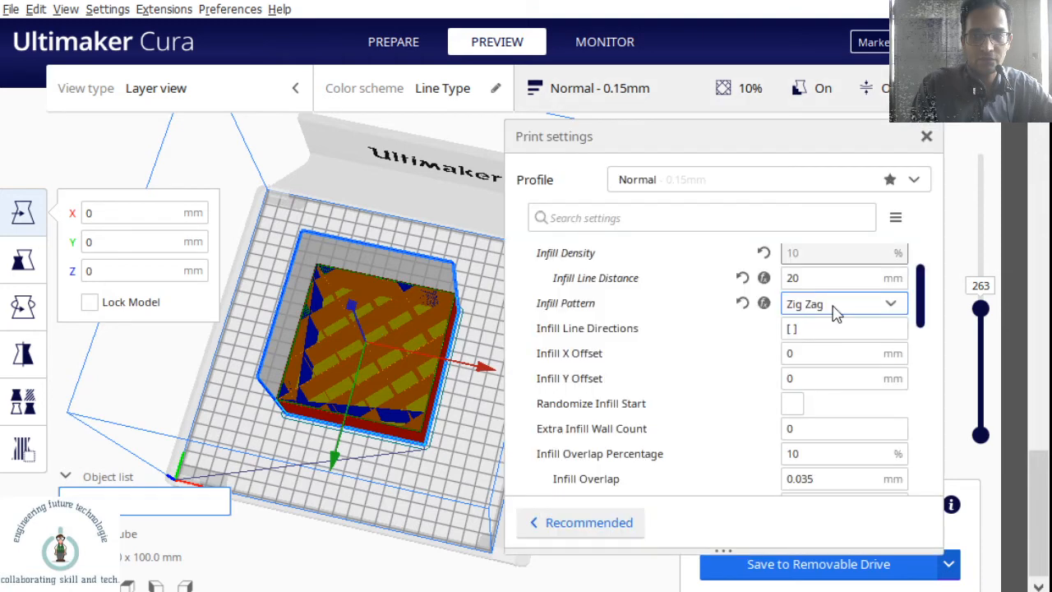
Set the Infill Pattern to Grid and close the print settings
click(835, 304)
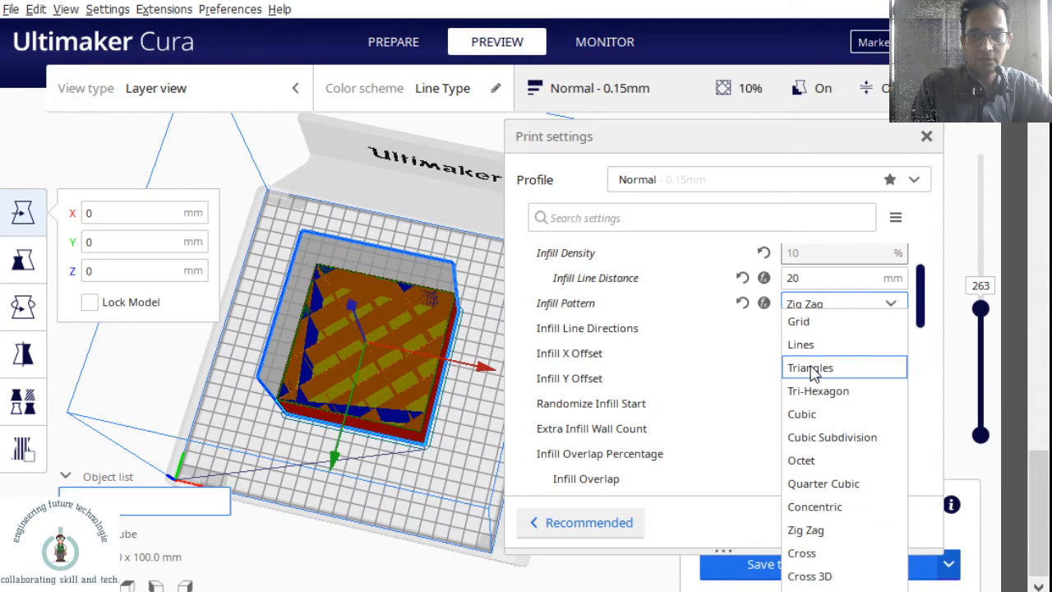
click(798, 321)
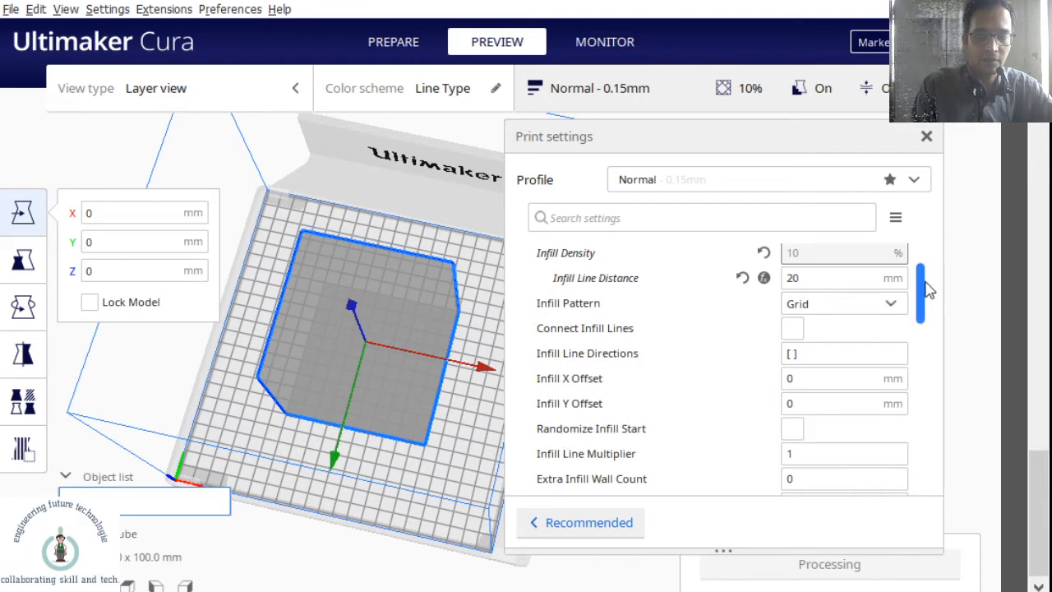
drag(929, 289, 932, 293)
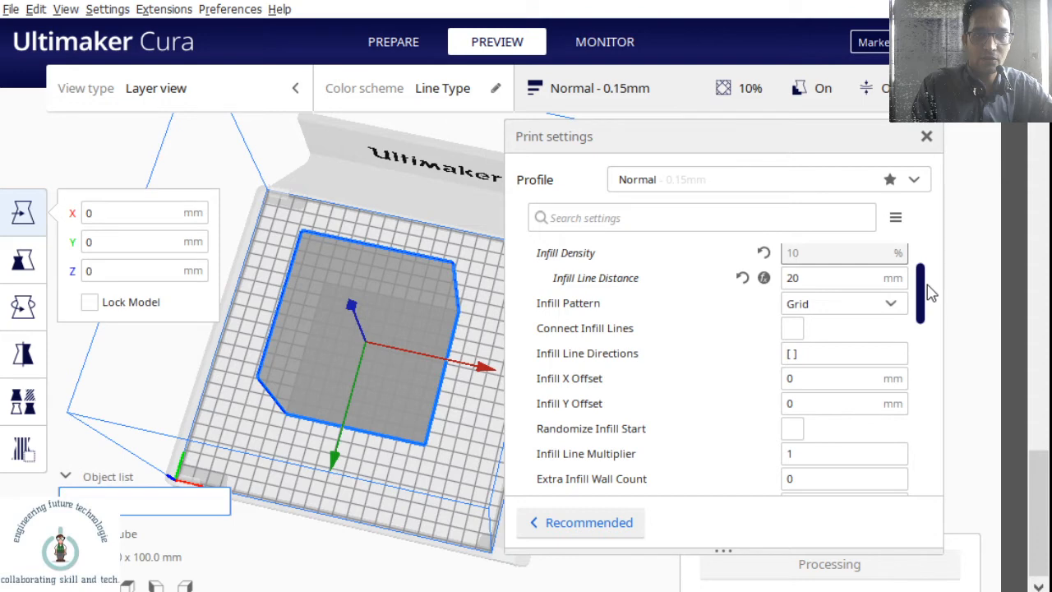
click(962, 256)
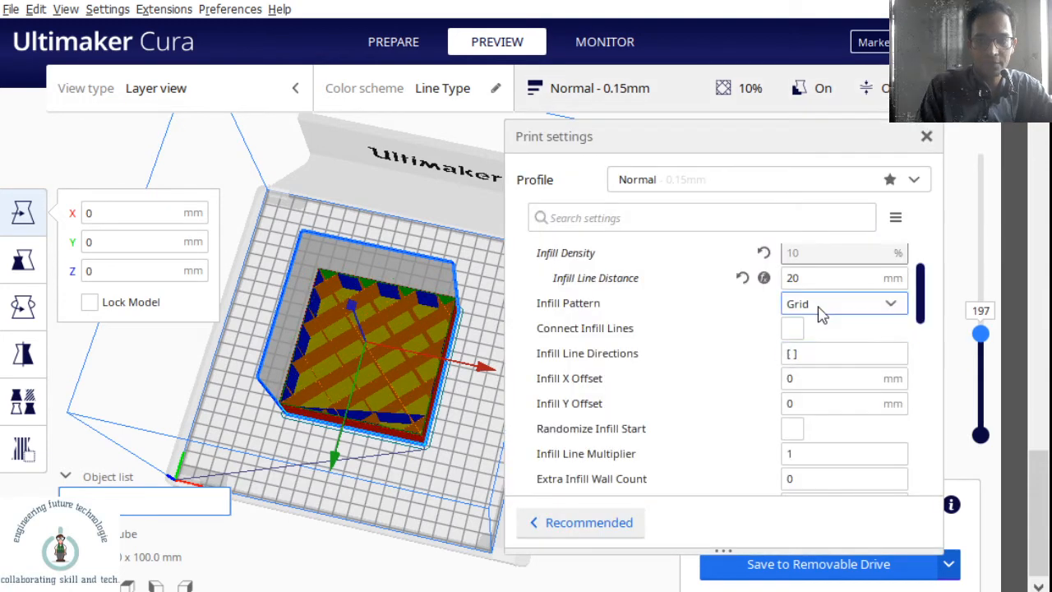
Switch the Infill Pattern to Lines
click(821, 314)
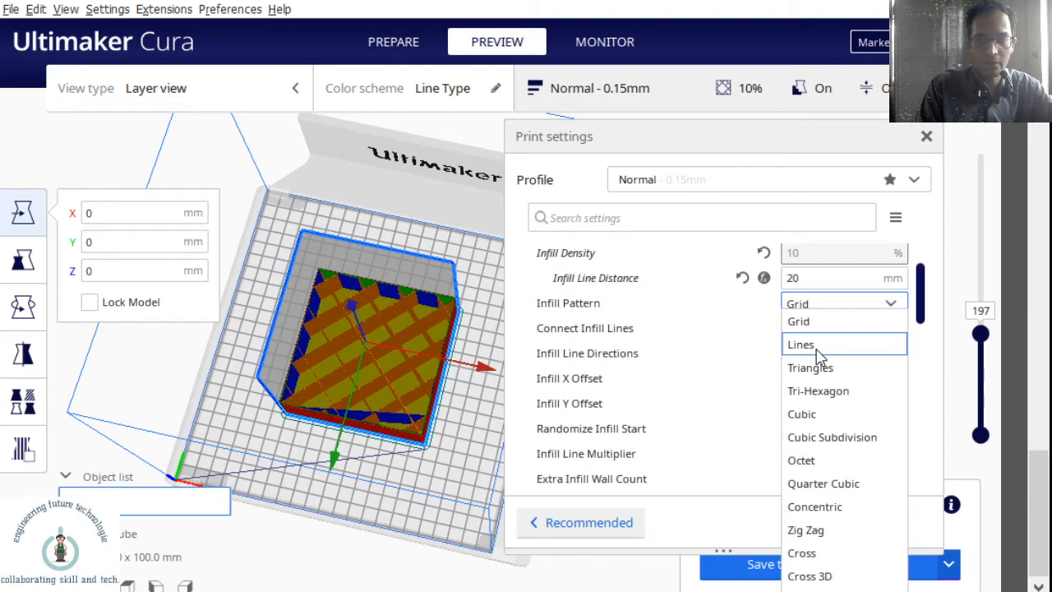
click(813, 345)
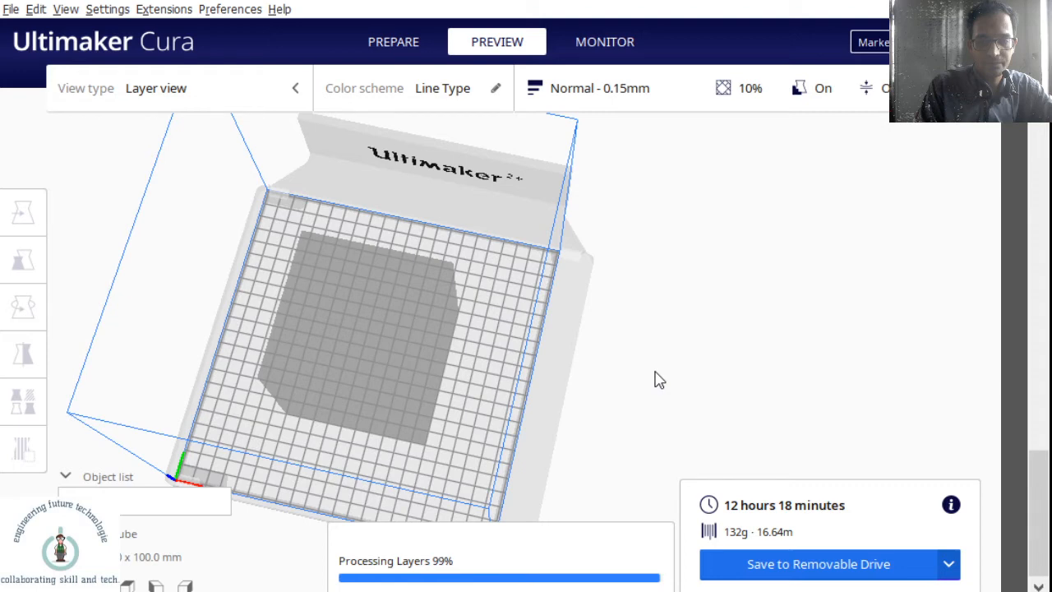
Examine the Triangles infill inside the sliced cube by lowering the preview to about layer 89, and check its print settings
right_drag(415, 371, 435, 391)
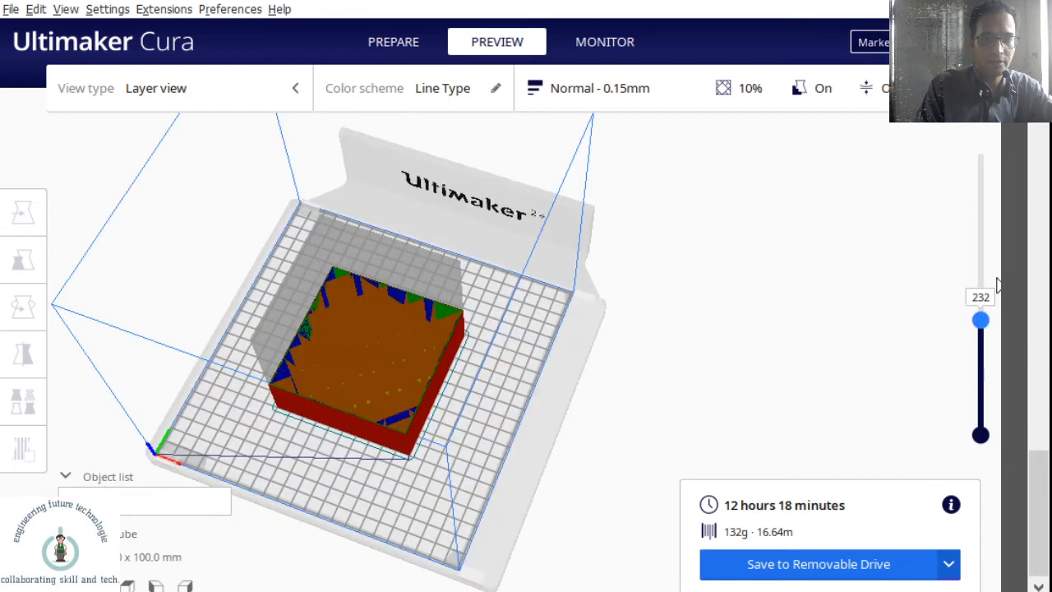
drag(997, 284, 996, 403)
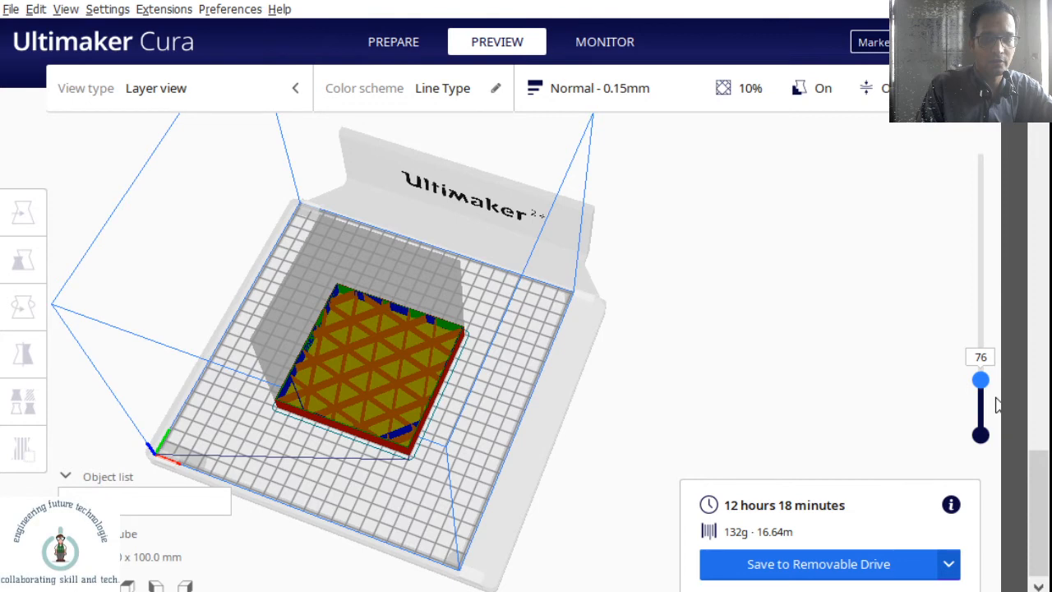
drag(995, 402, 996, 397)
click(667, 92)
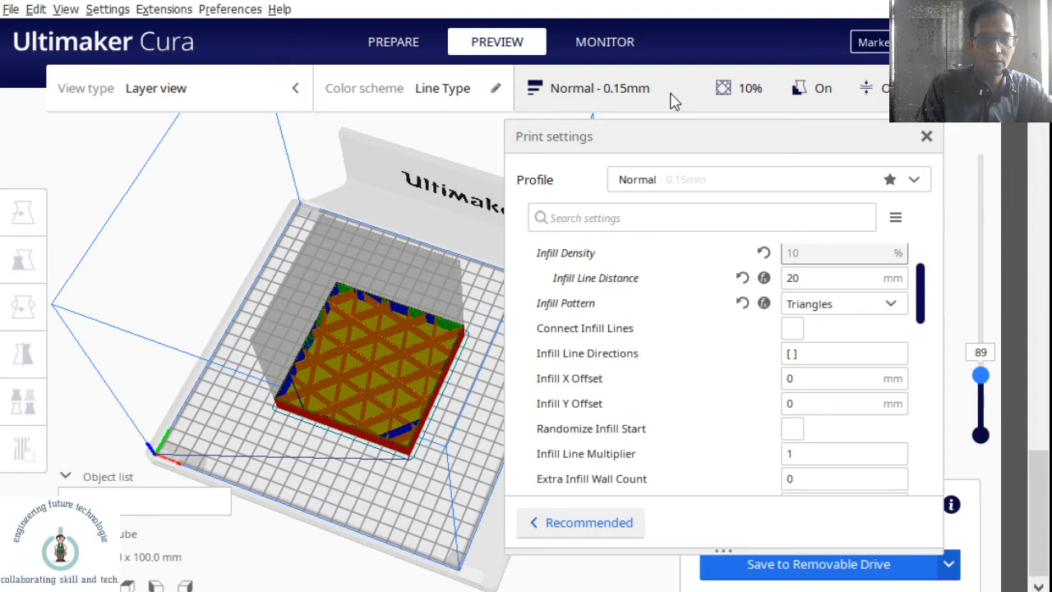
click(670, 98)
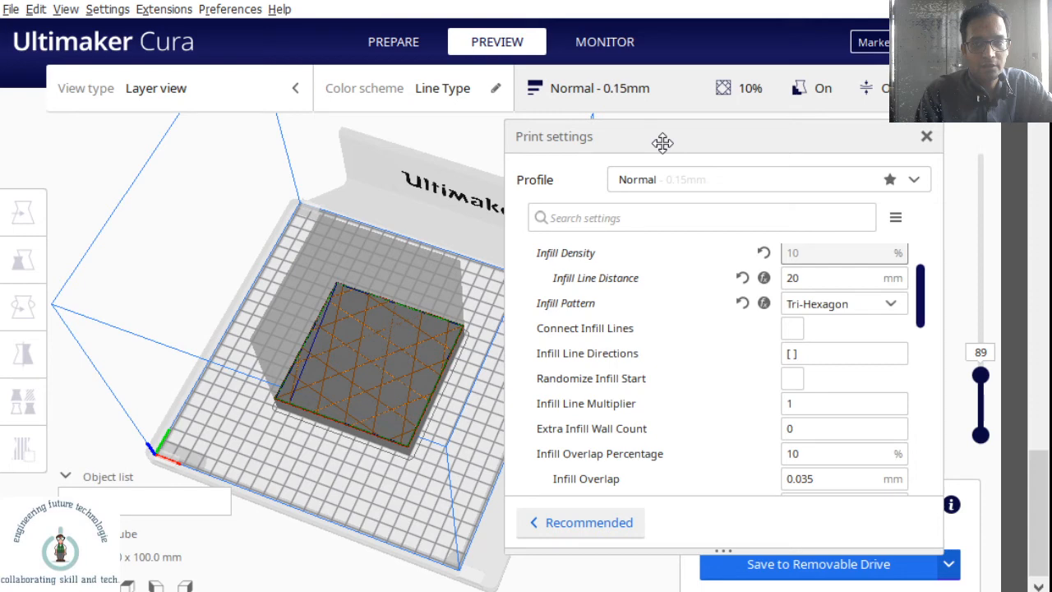
Change the Infill Pattern to Concentric
click(835, 304)
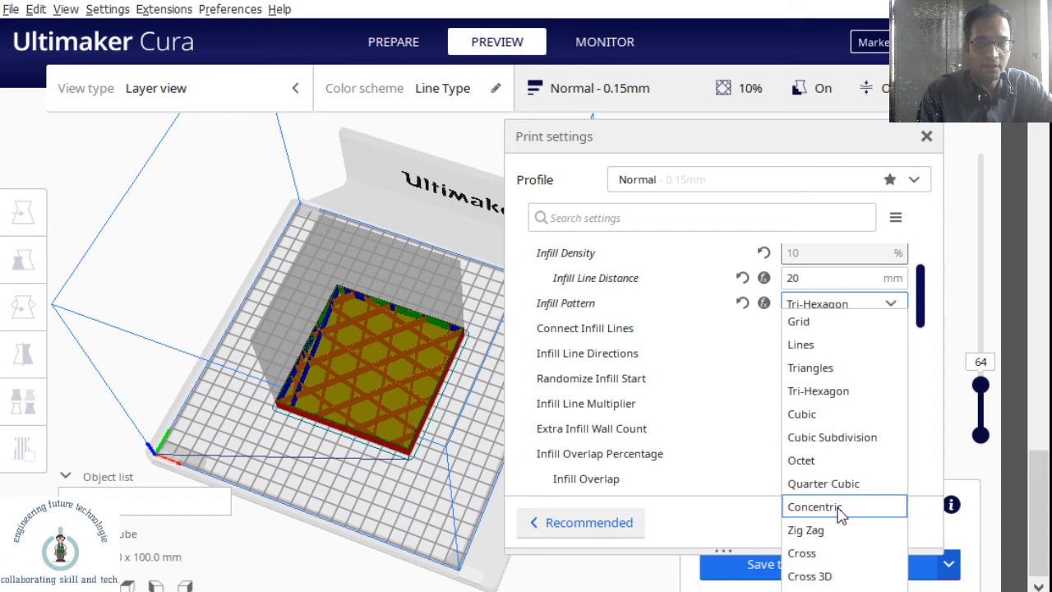
click(840, 512)
click(556, 321)
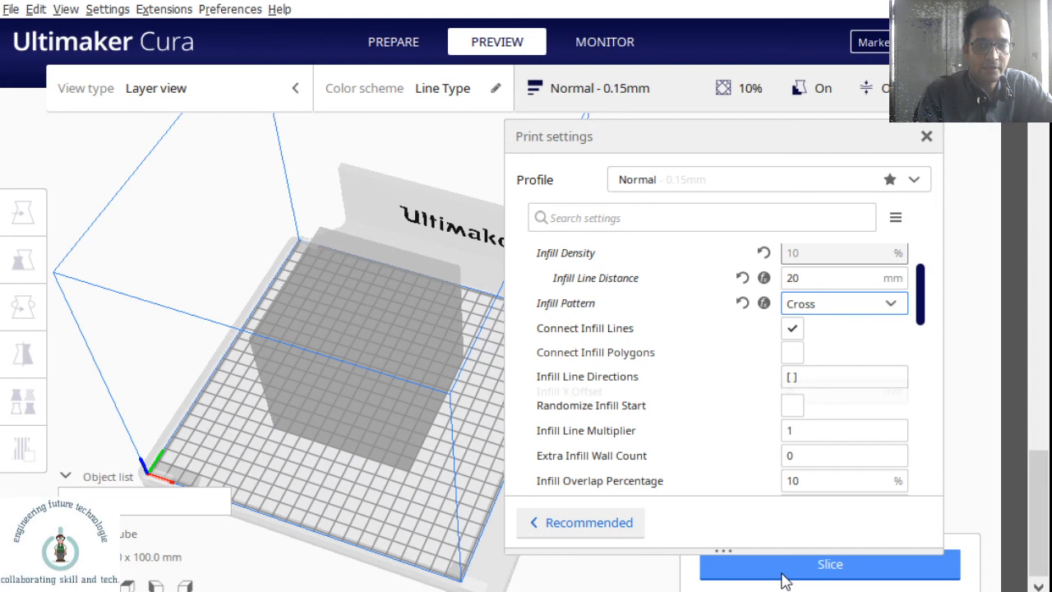
Slice the cube with the Cross infill pattern
click(785, 575)
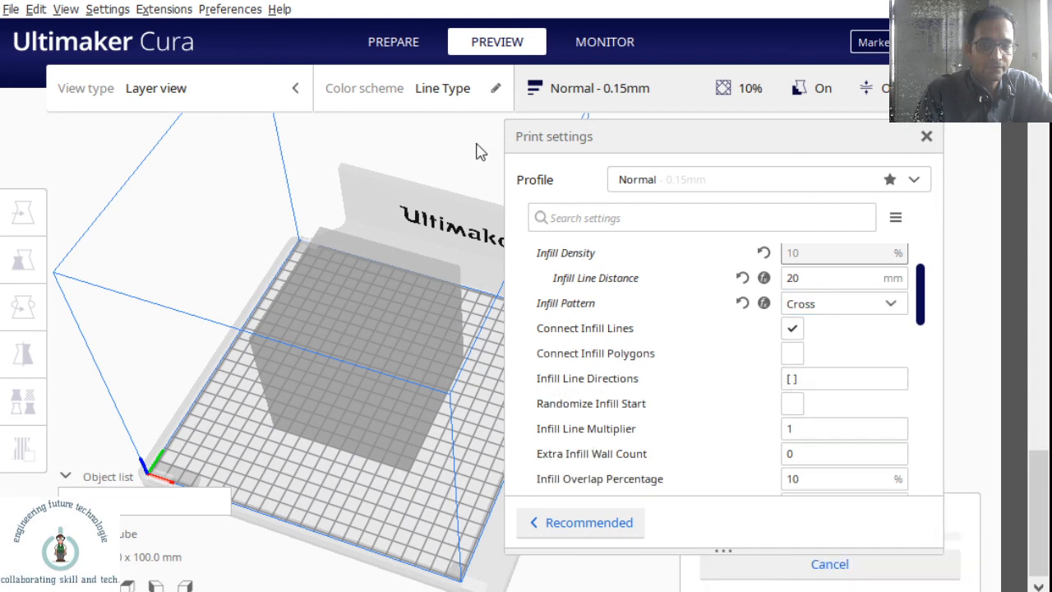